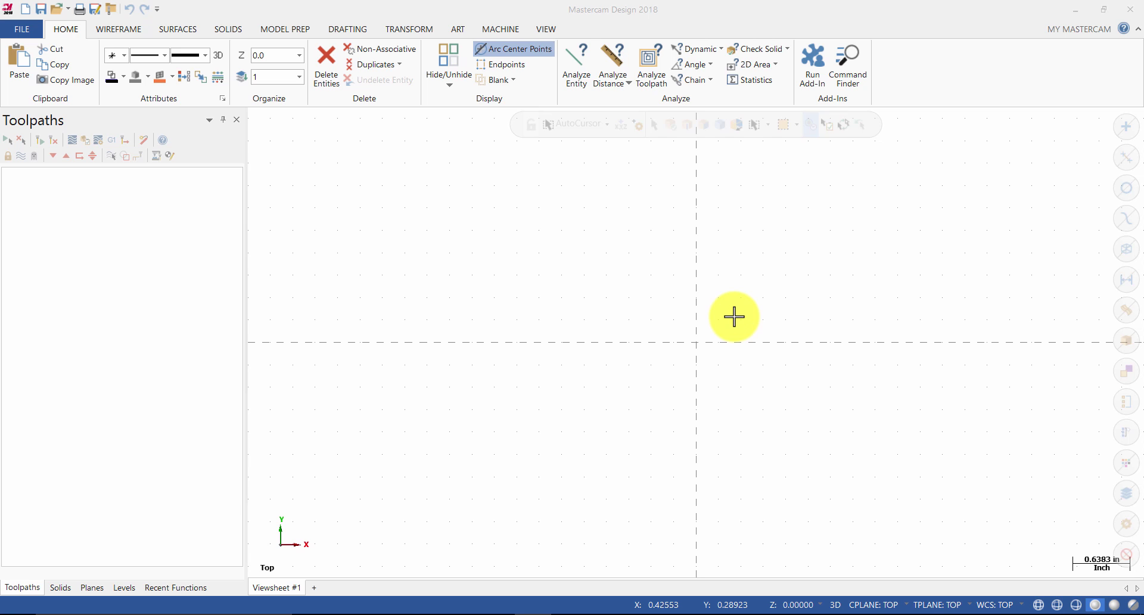
Draw a 2.5 by 2.5 inch rectangle anchored by its center at the origin
click(137, 30)
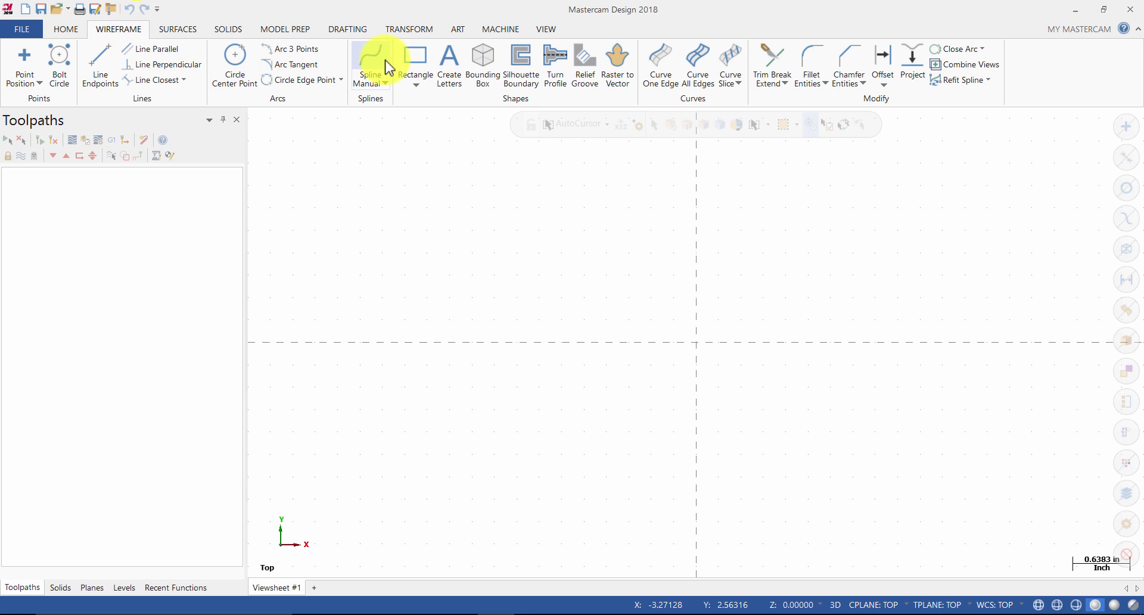
click(412, 60)
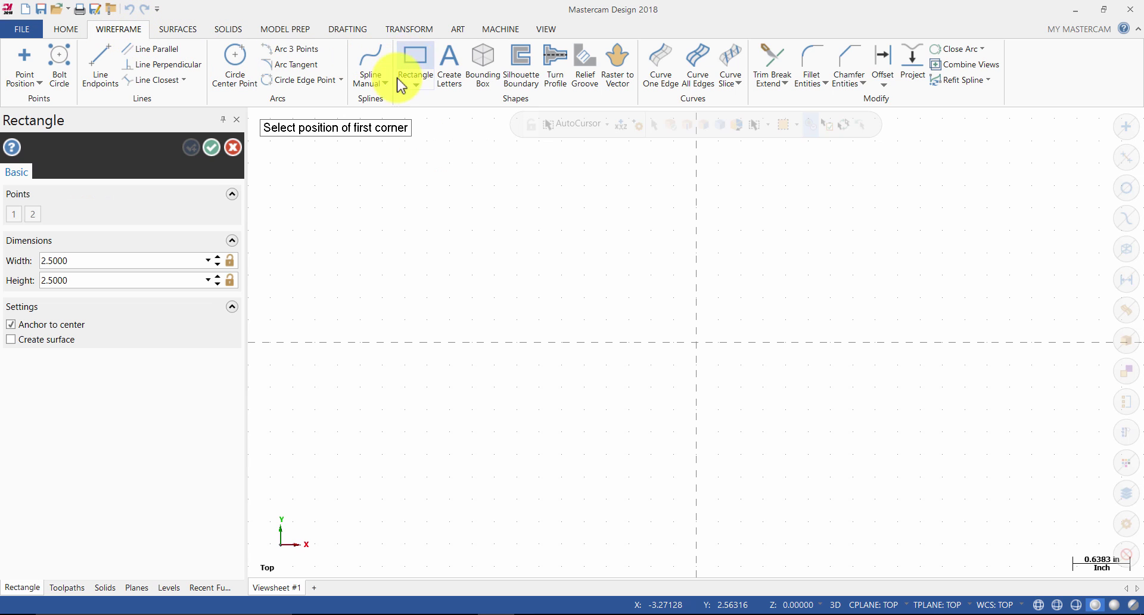
click(101, 265)
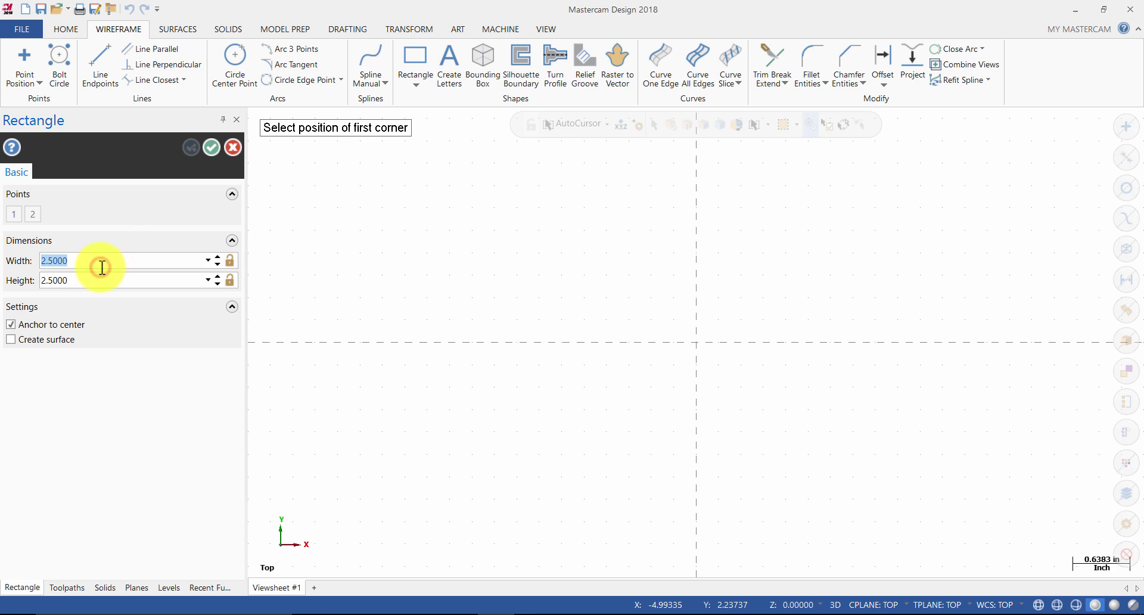
text(2.5)
click(103, 276)
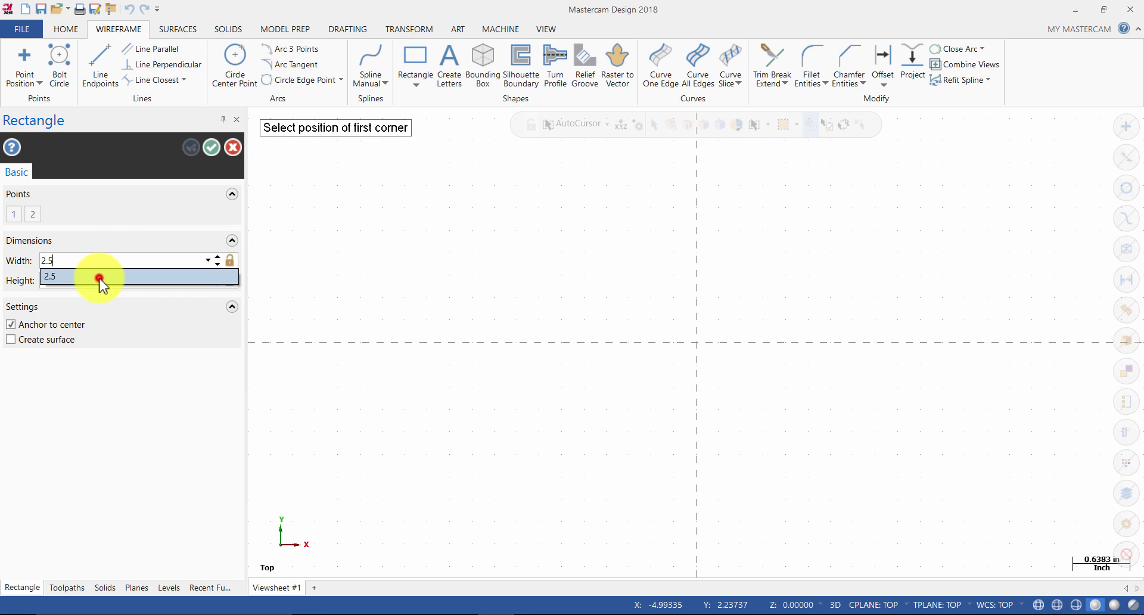
text(2.55)
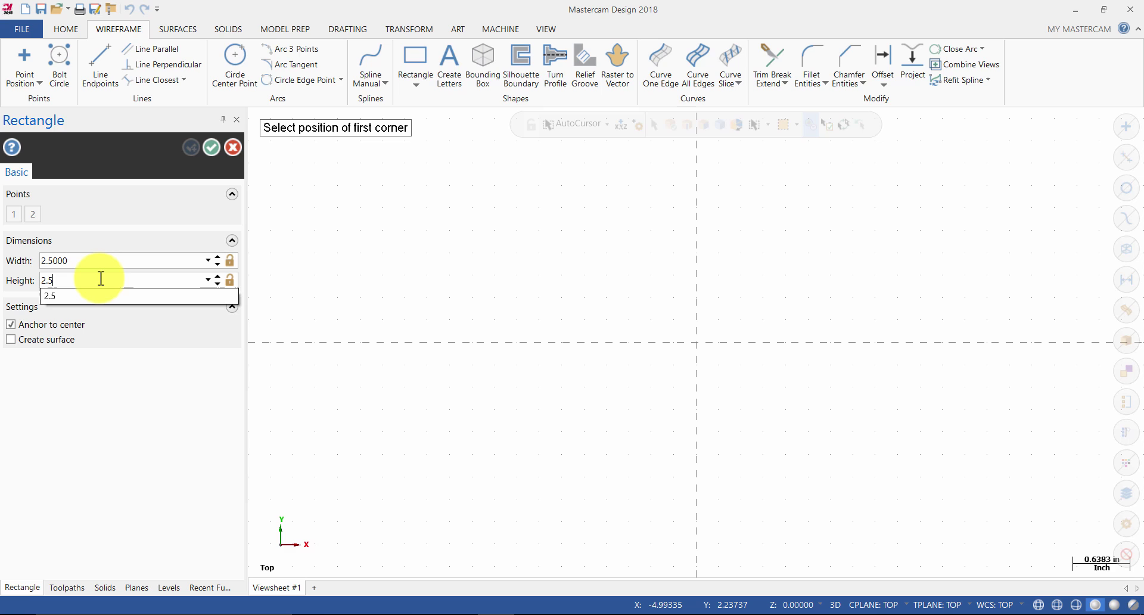
key(Return)
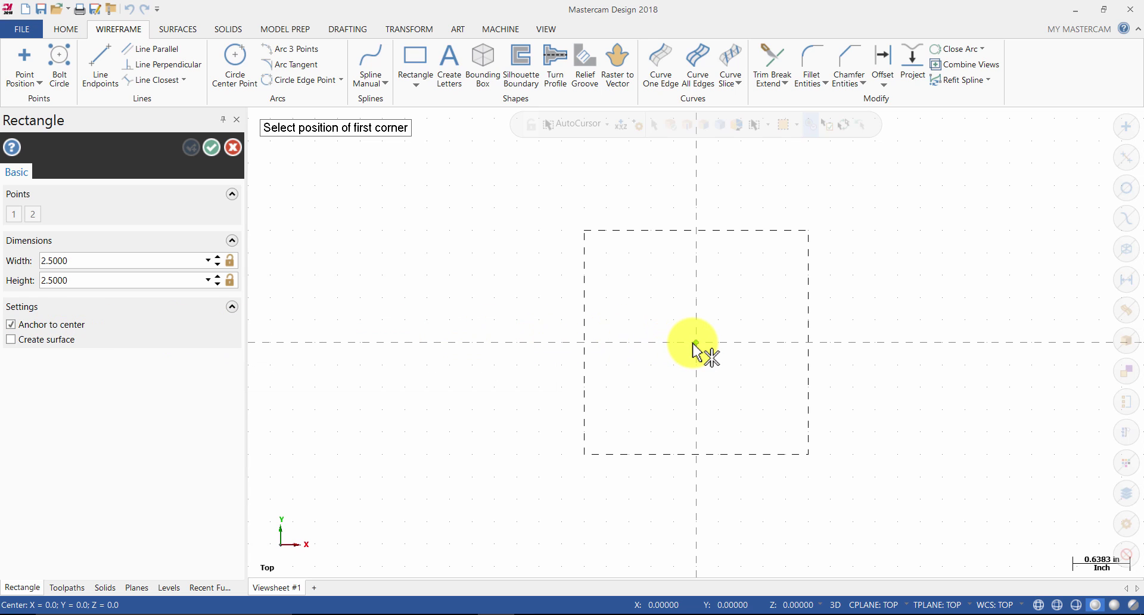
click(611, 125)
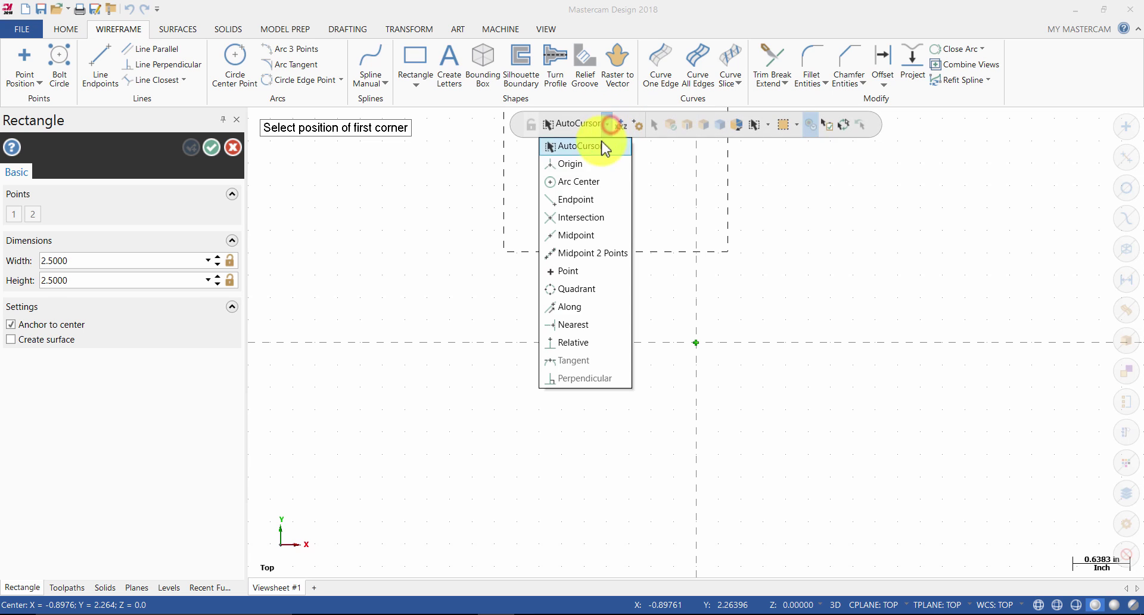
click(582, 165)
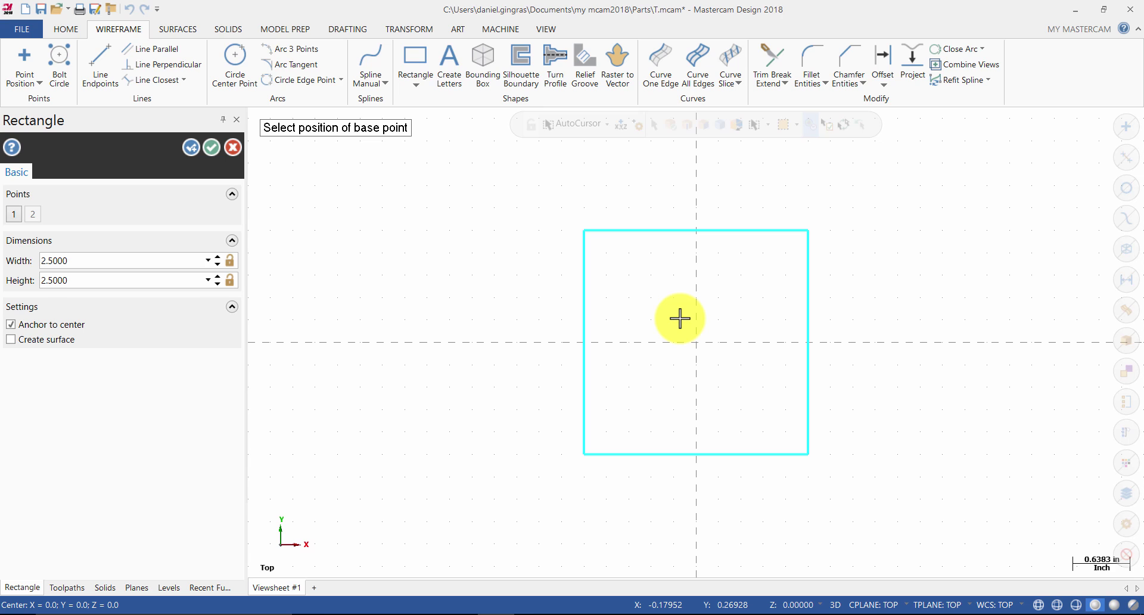
click(210, 146)
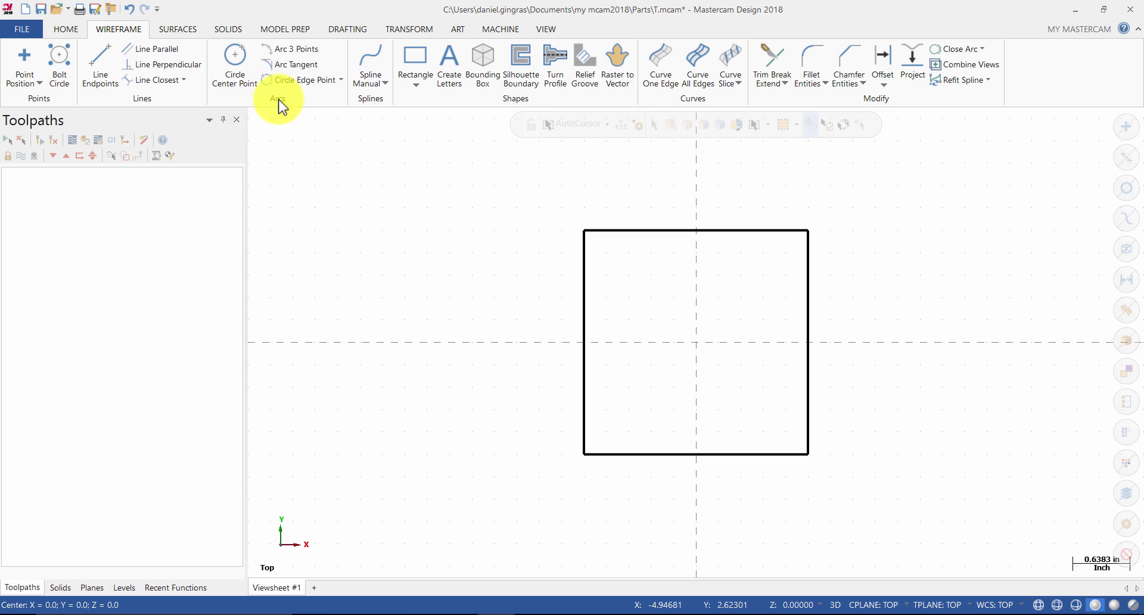
Start a center-point circle with its diameter locked at 0.25
click(239, 60)
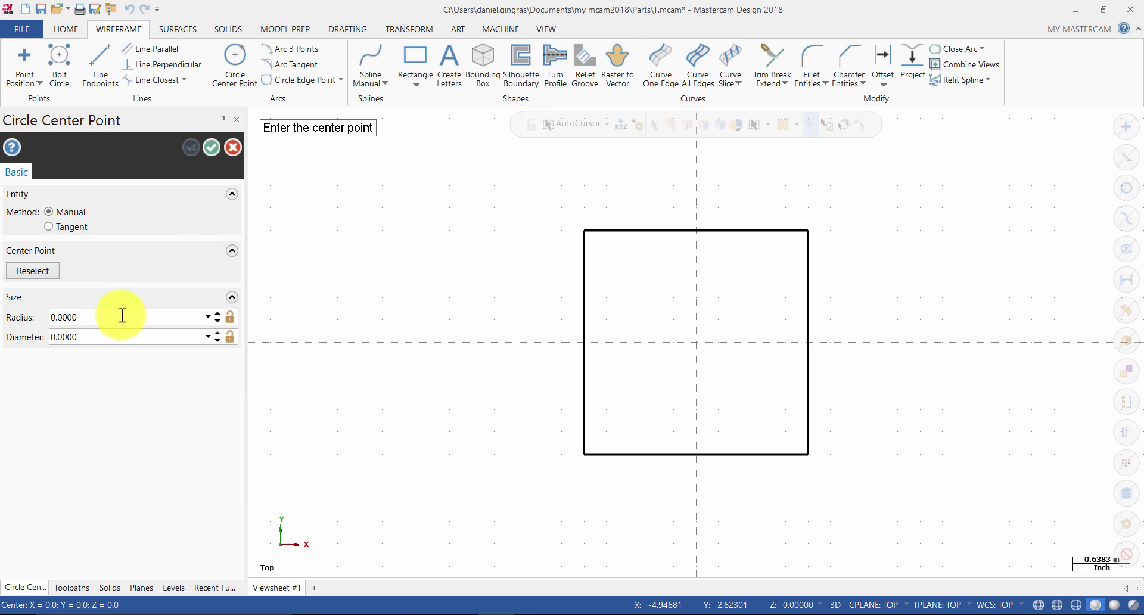
click(121, 335)
text(.25)
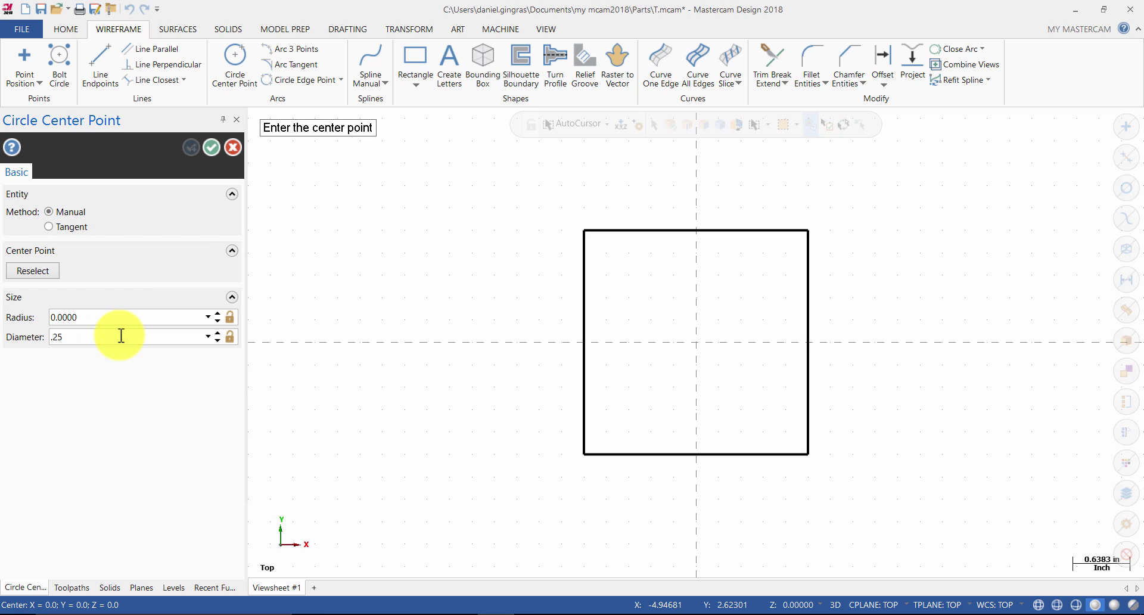
key(Return)
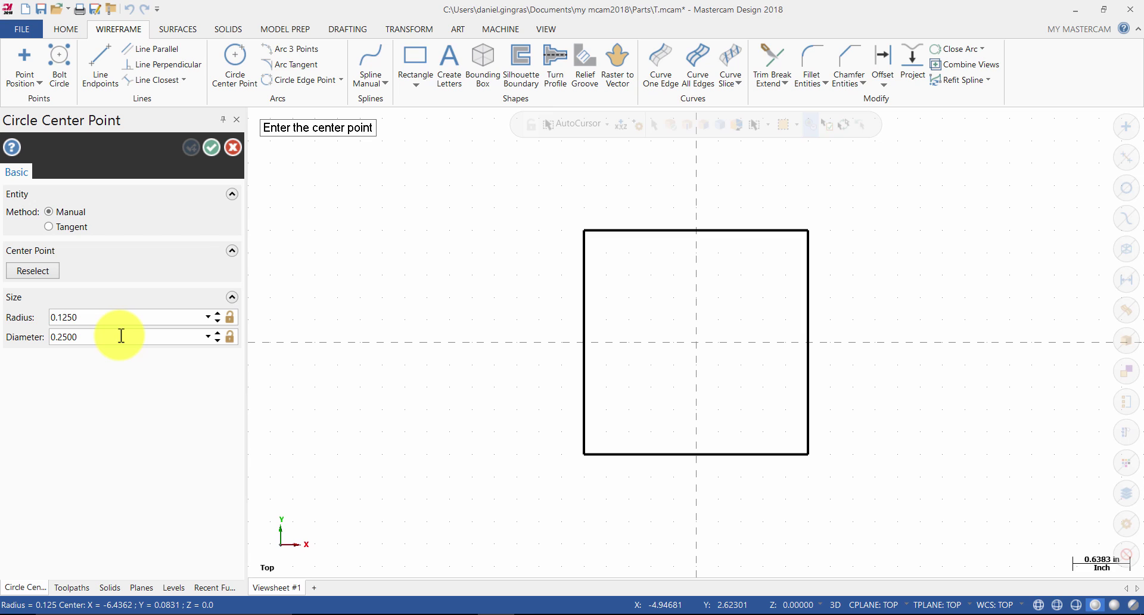
click(231, 341)
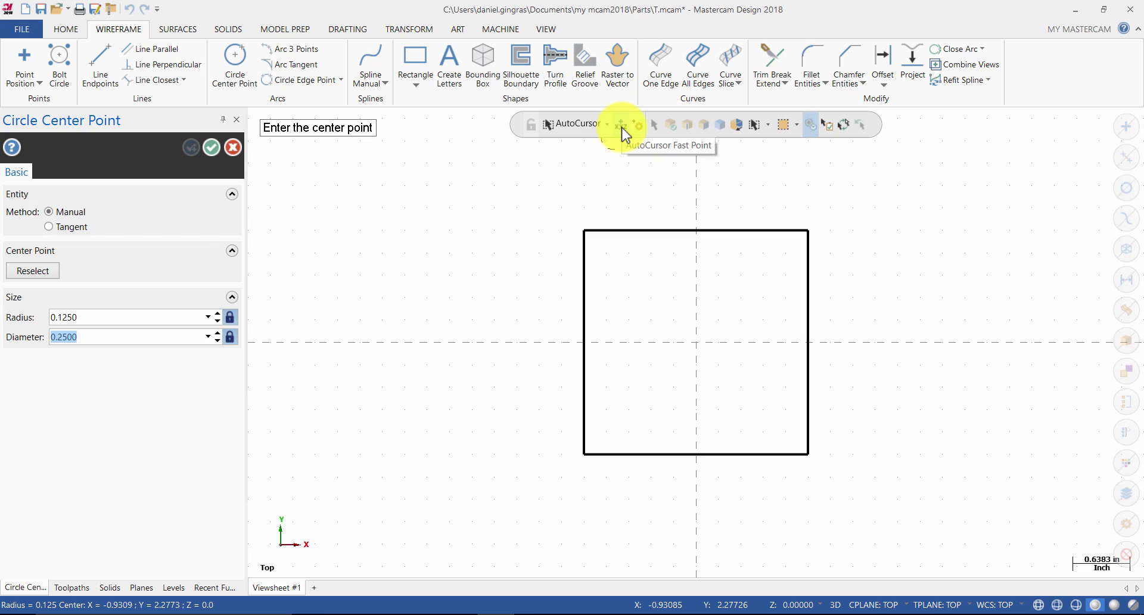
Place 0.25 holes at coordinates 1.1,1.1 and 1,-1 near the right corners
click(622, 126)
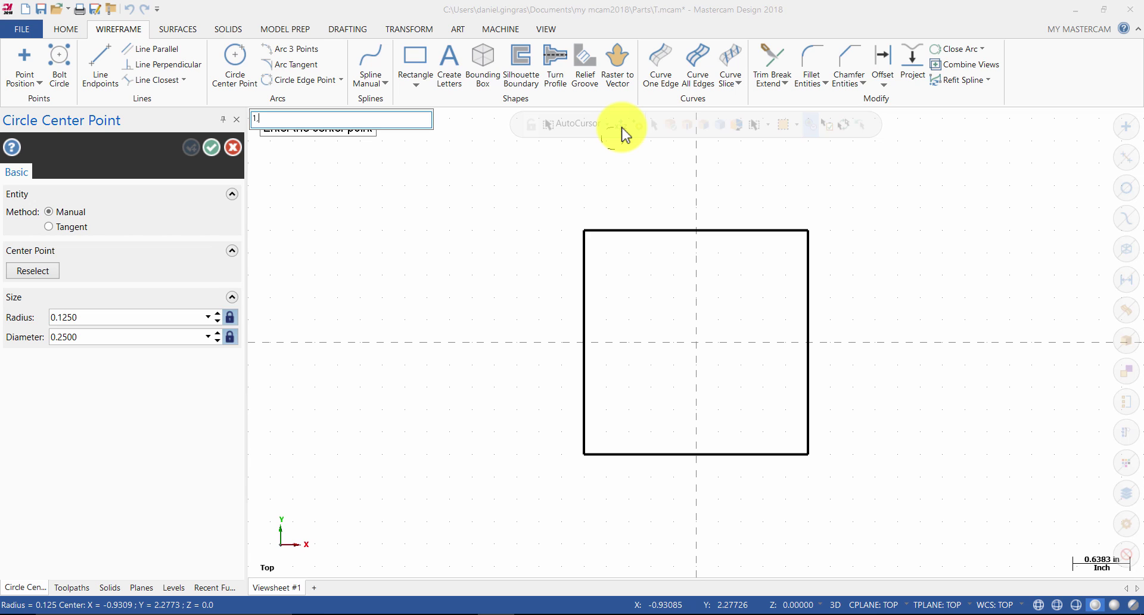
text(1.1,1.1)
key(Return)
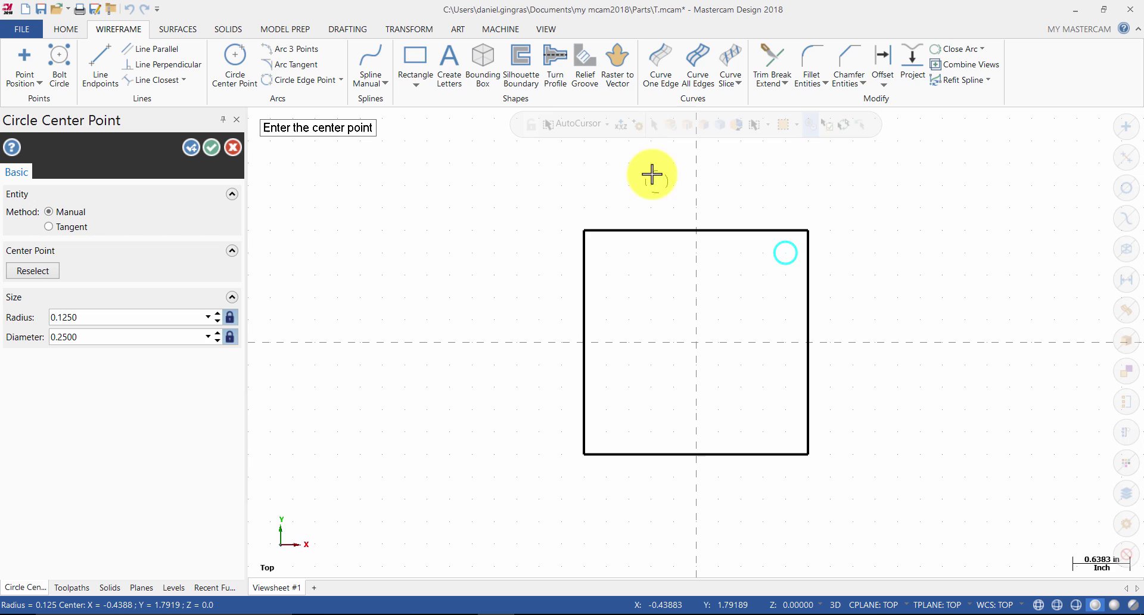
click(621, 125)
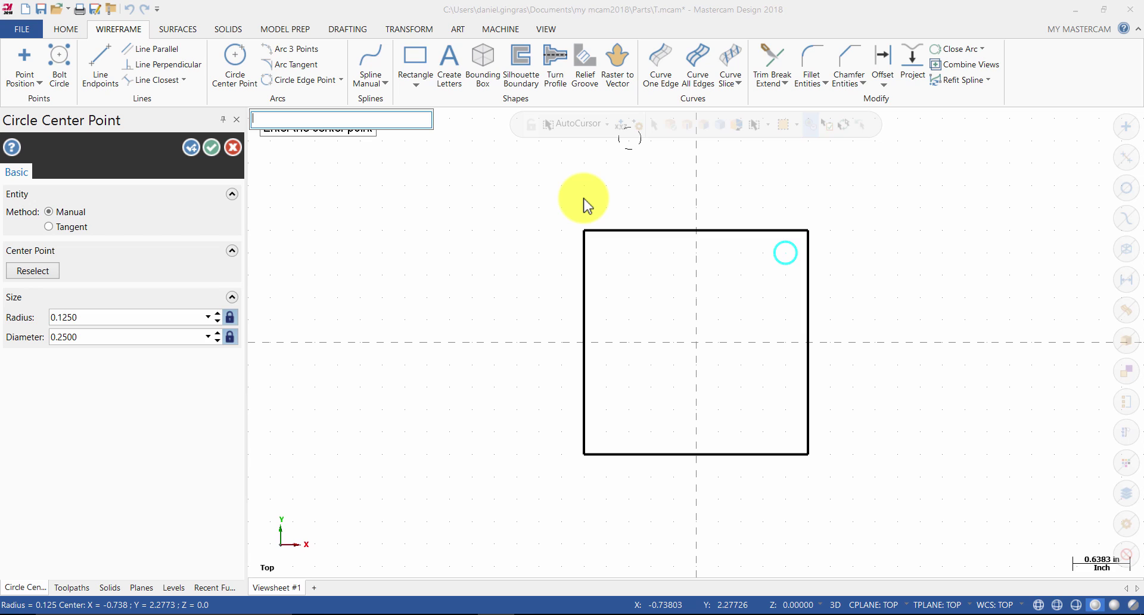
text(1,-1)
key(Return)
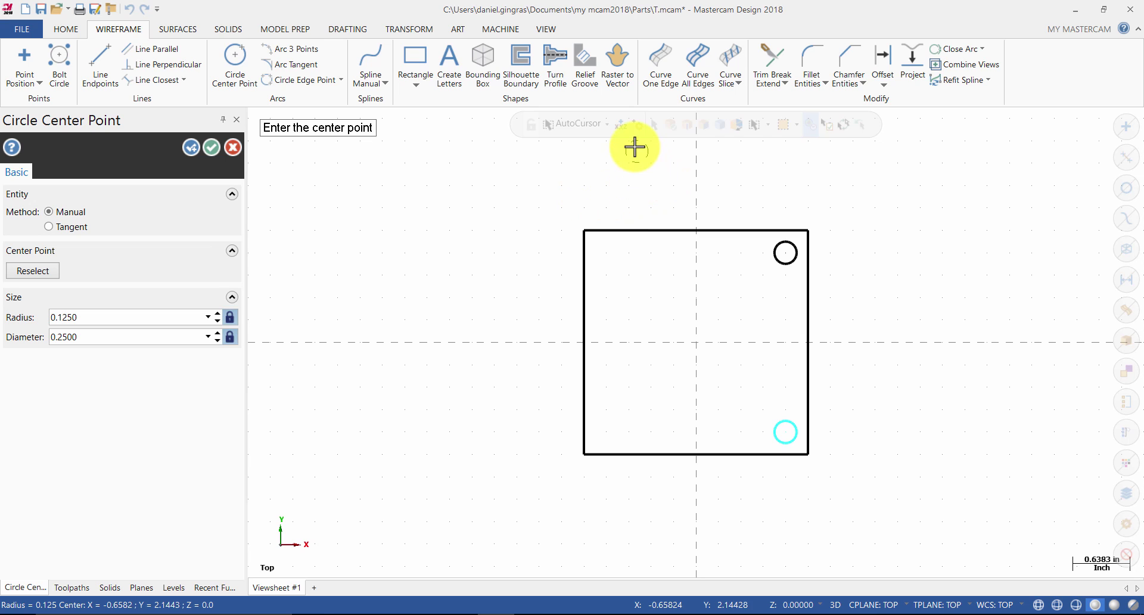
Place the remaining holes at -1,1 and -1,-1 near the left corners
key(space)
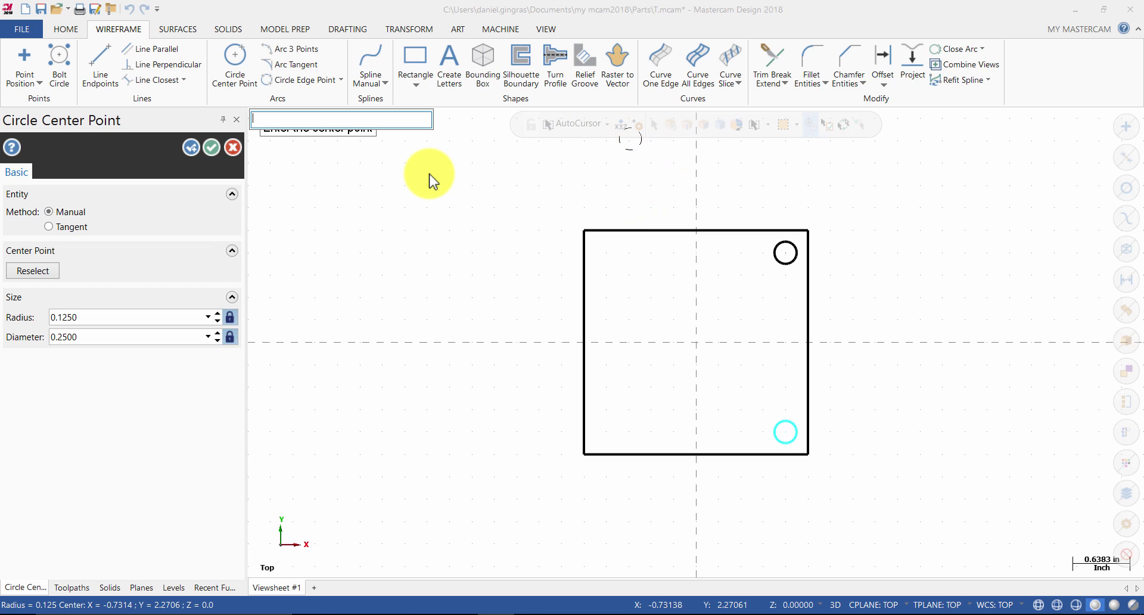
text(-1,1)
key(Return)
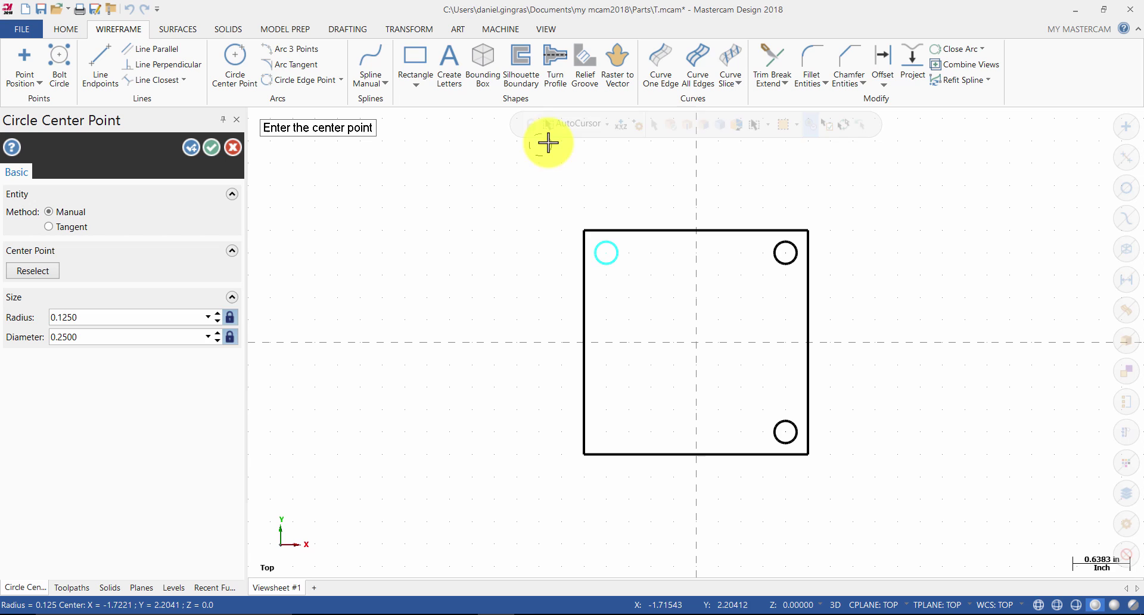
click(620, 124)
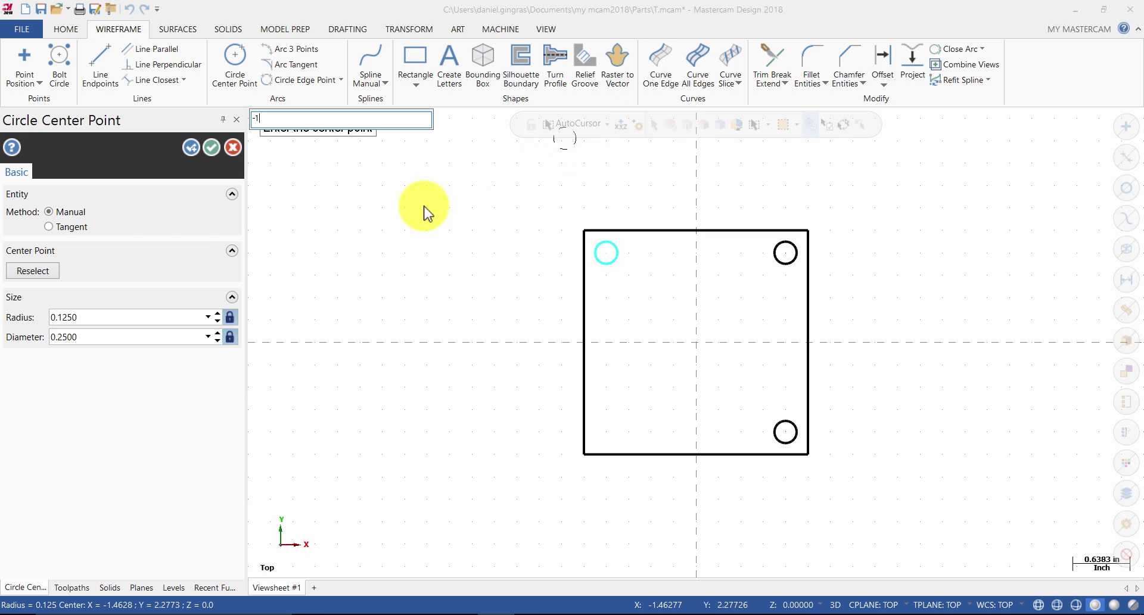
text(-1,-1)
key(Return)
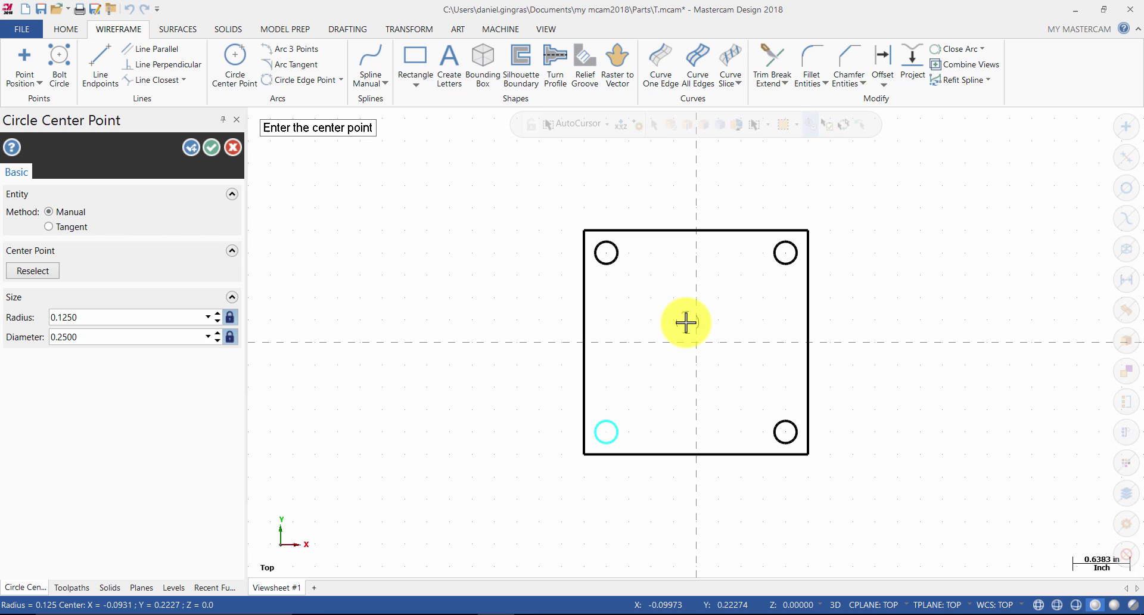
click(211, 147)
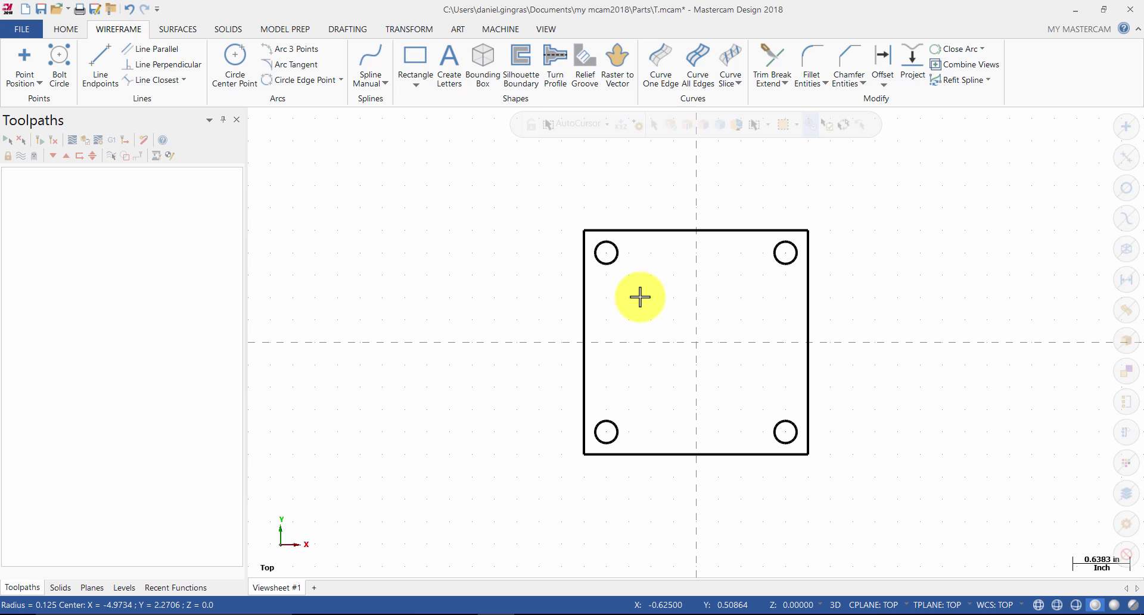
Draw a 0.75-inch diameter circle centered at the origin
click(237, 60)
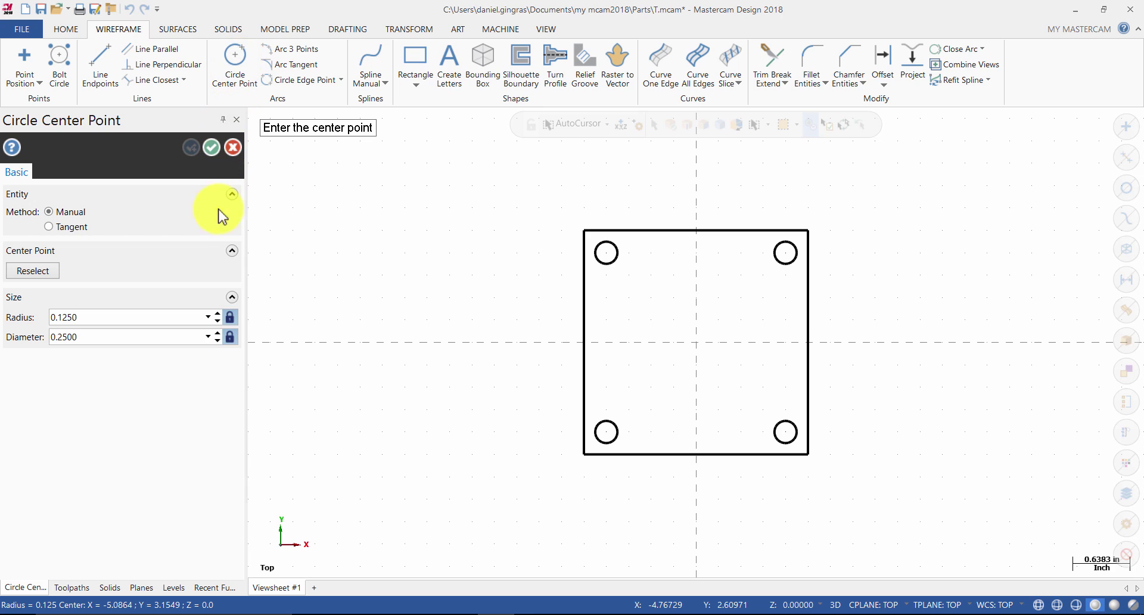
click(231, 339)
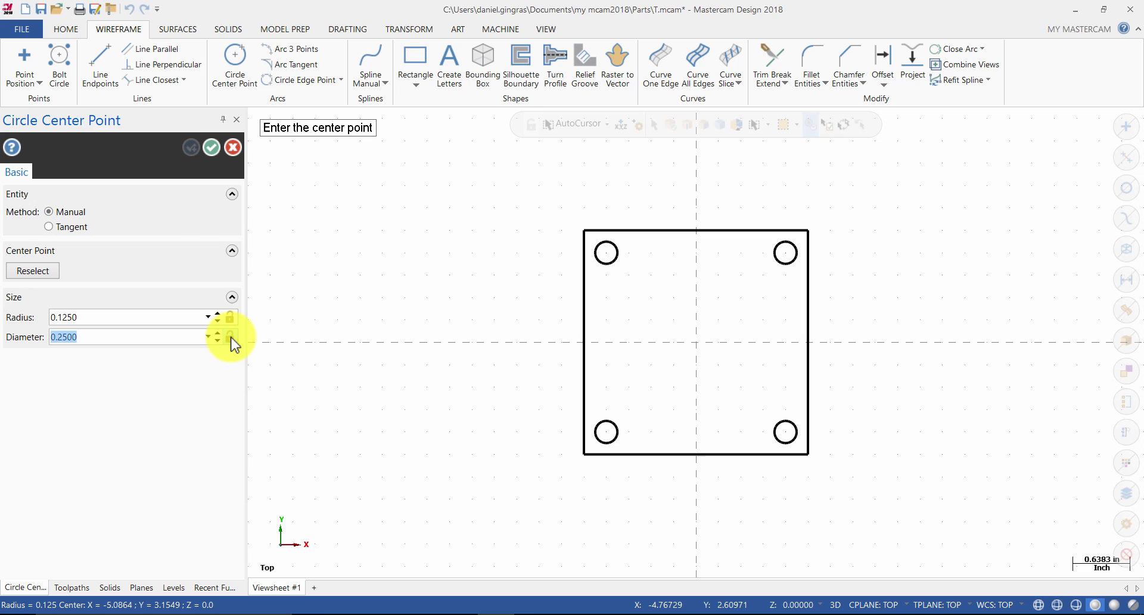
text(.75)
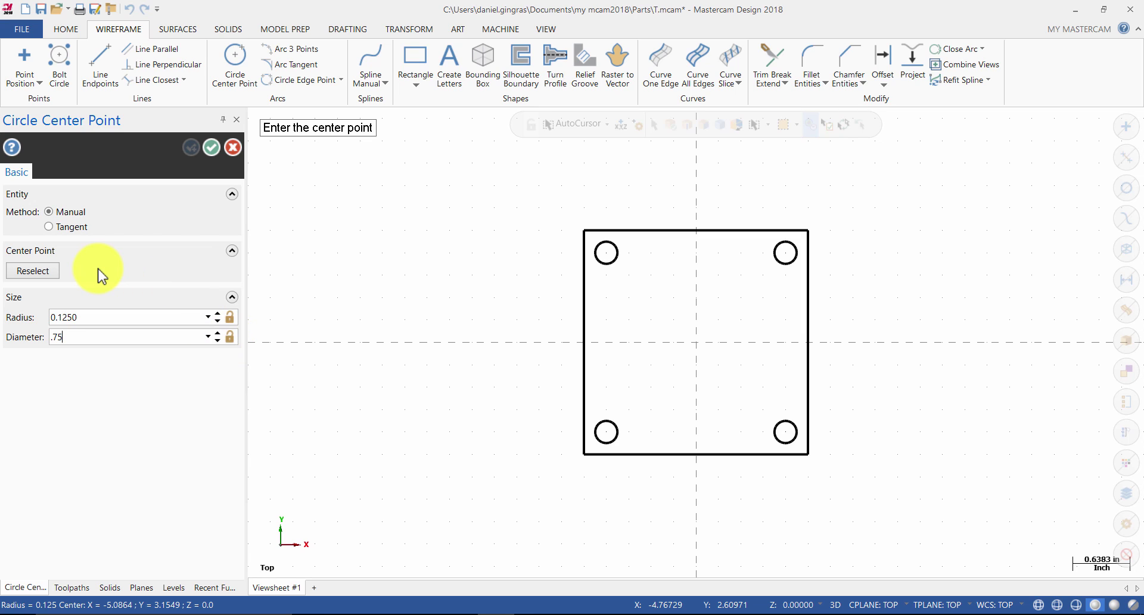
key(Return)
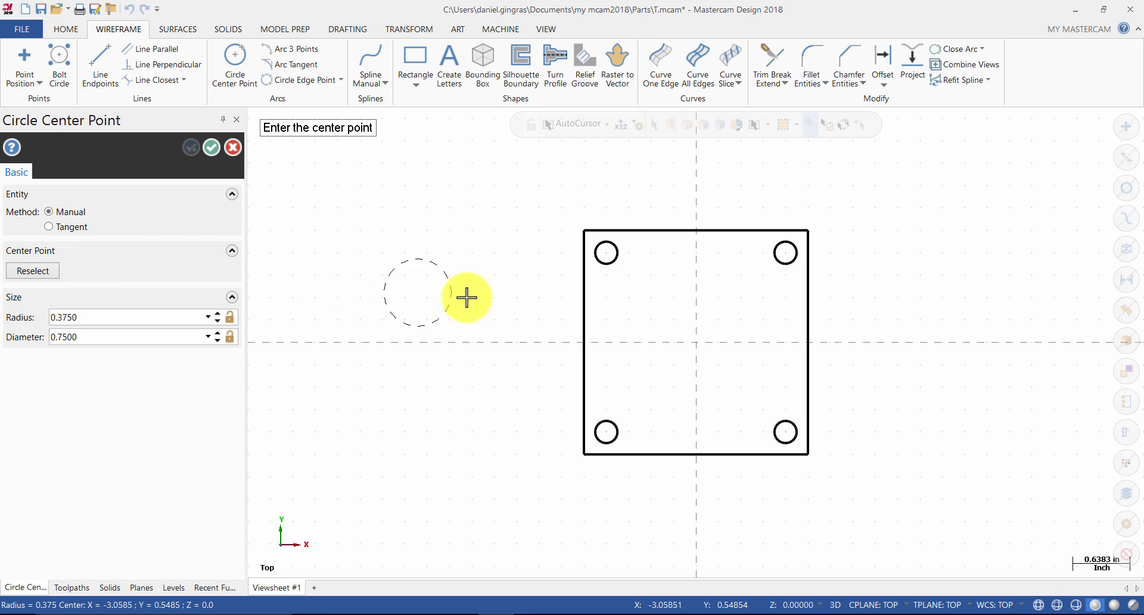
click(696, 343)
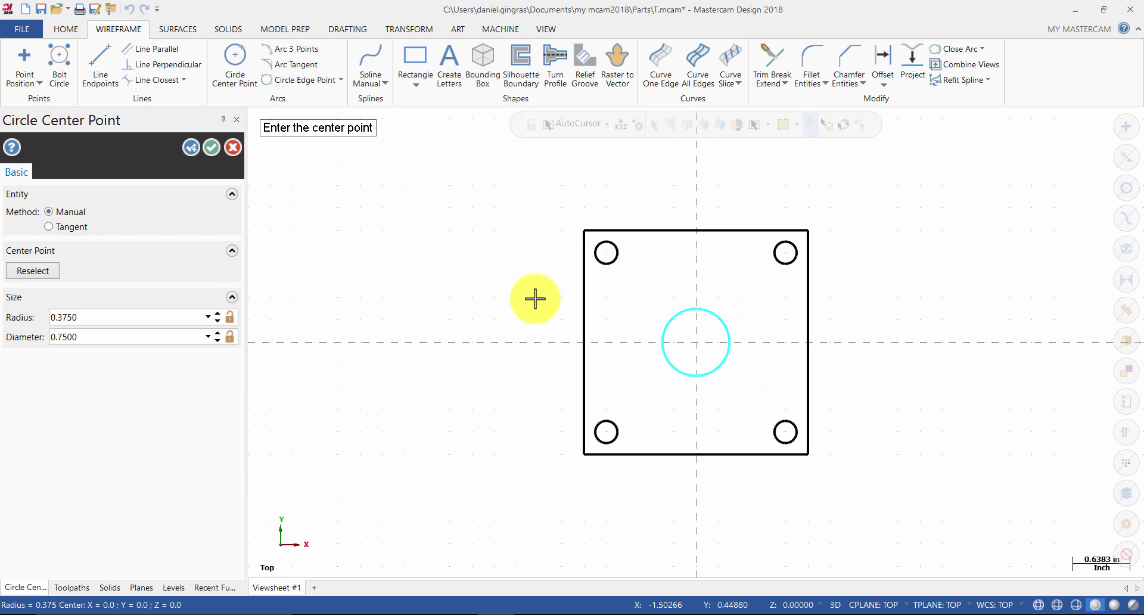
click(191, 147)
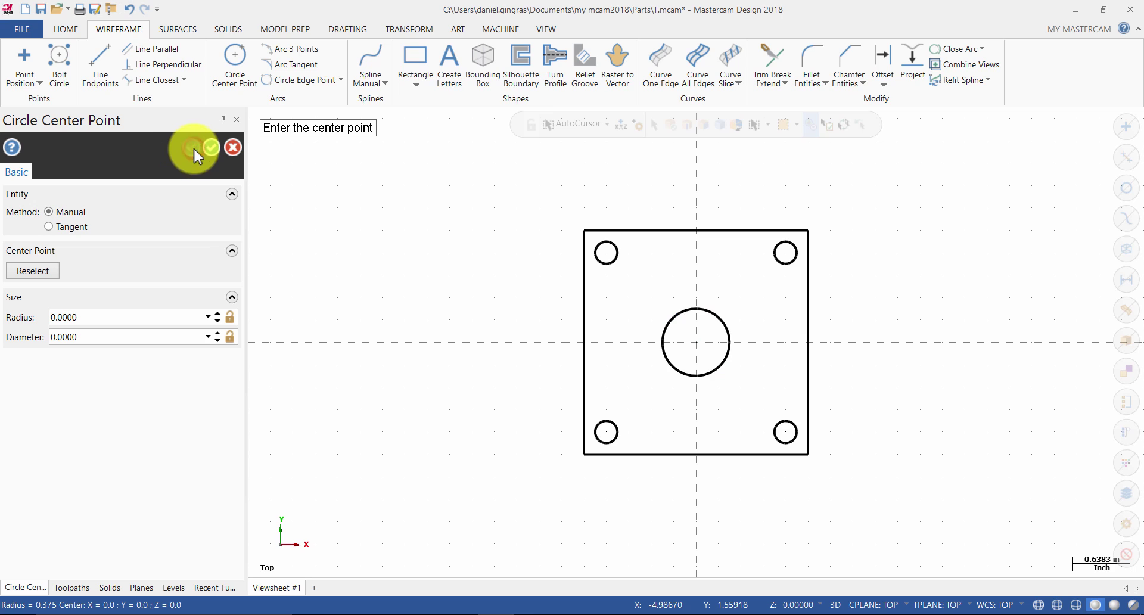
Draw a concentric 2-inch diameter circle at the origin
click(99, 336)
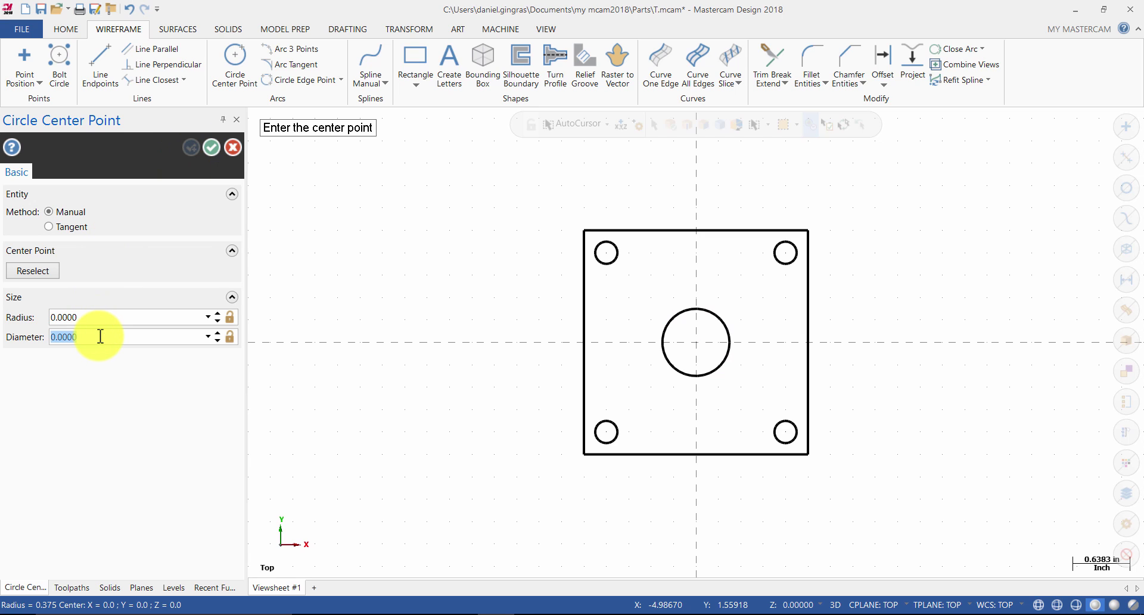
text(2)
key(Return)
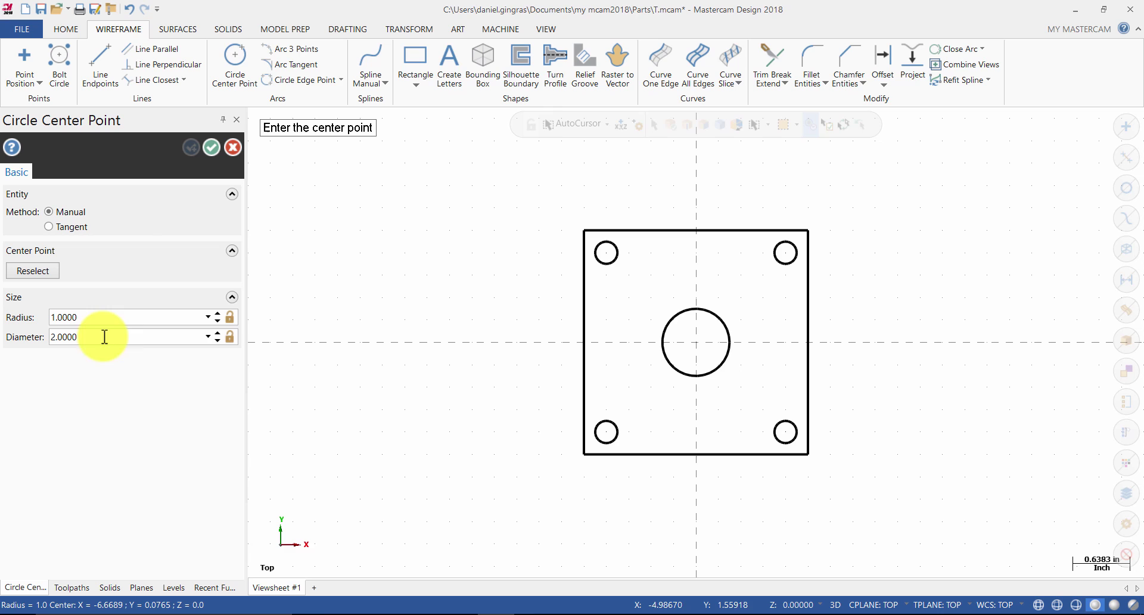
click(689, 346)
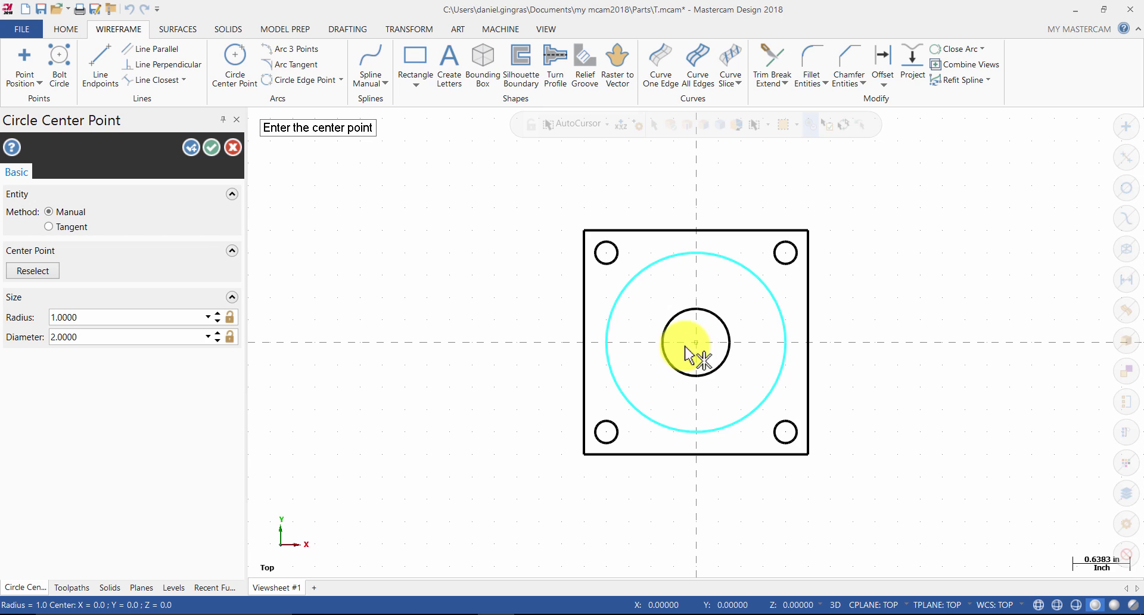
click(213, 147)
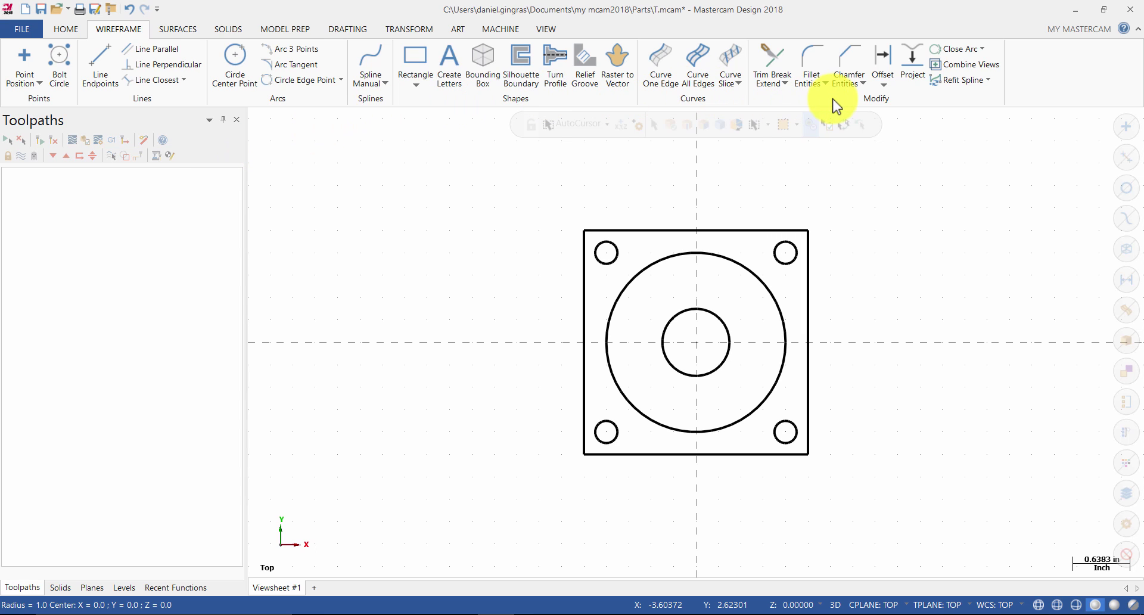
Chamfer all four square corners by picking each pair of adjoining edges
click(845, 55)
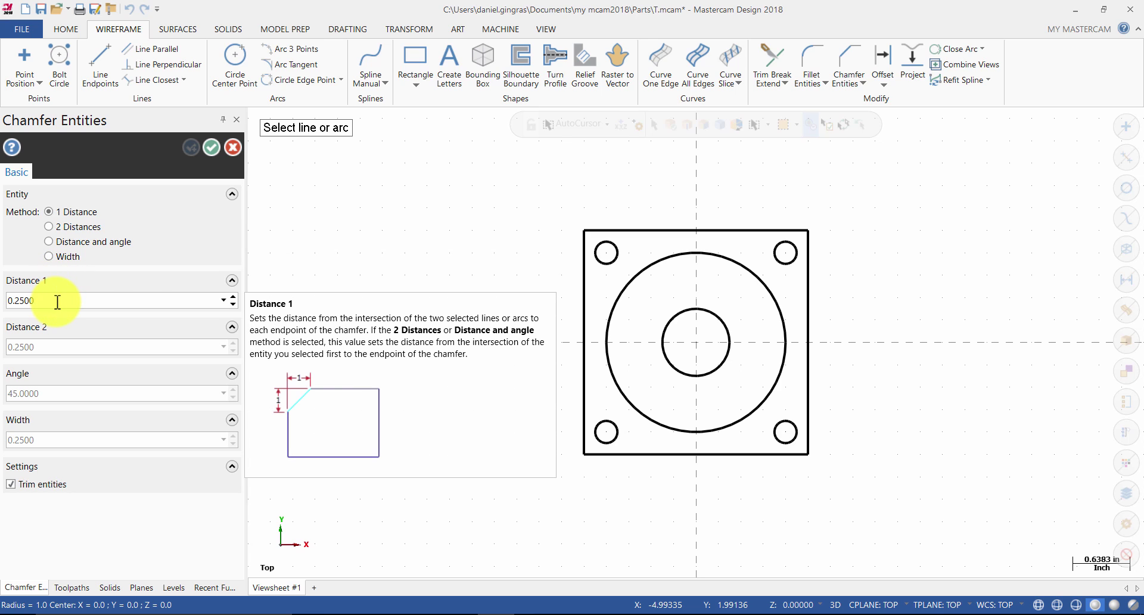
click(582, 302)
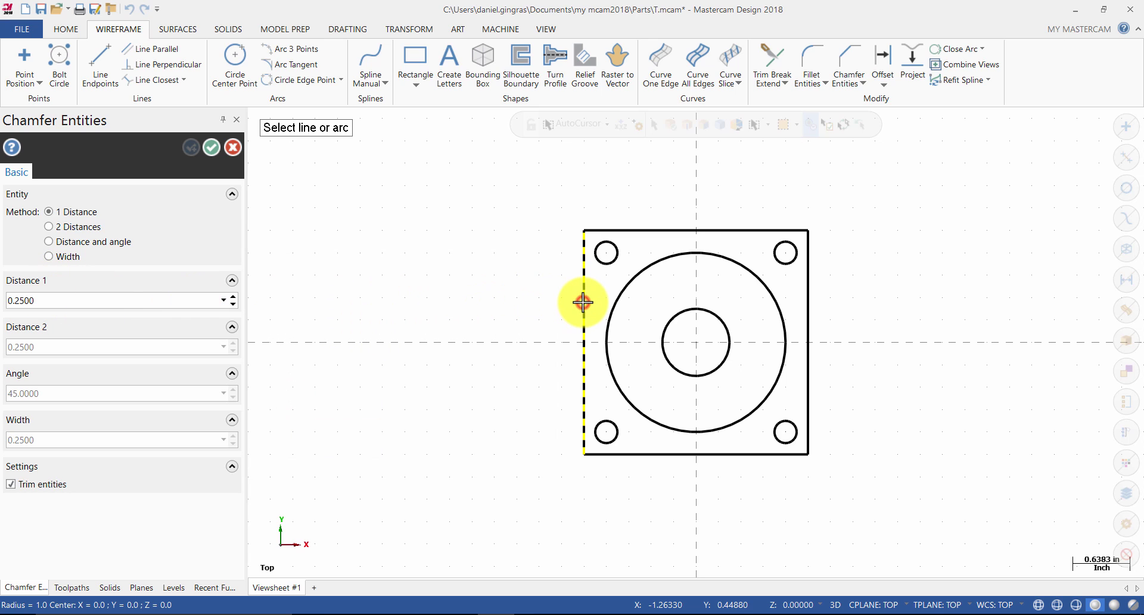
click(646, 229)
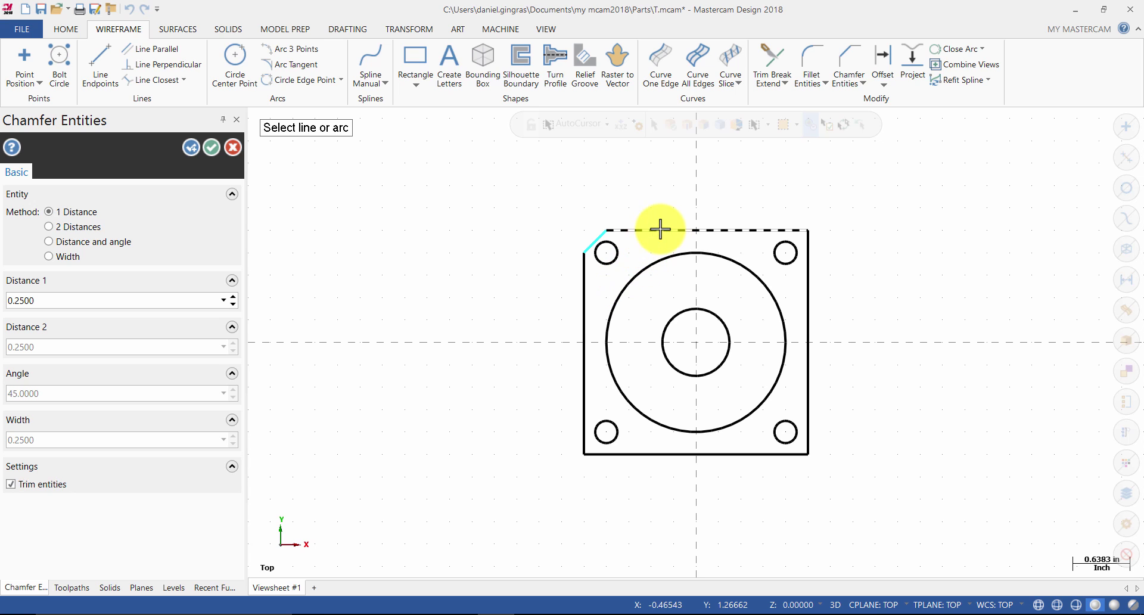
click(734, 230)
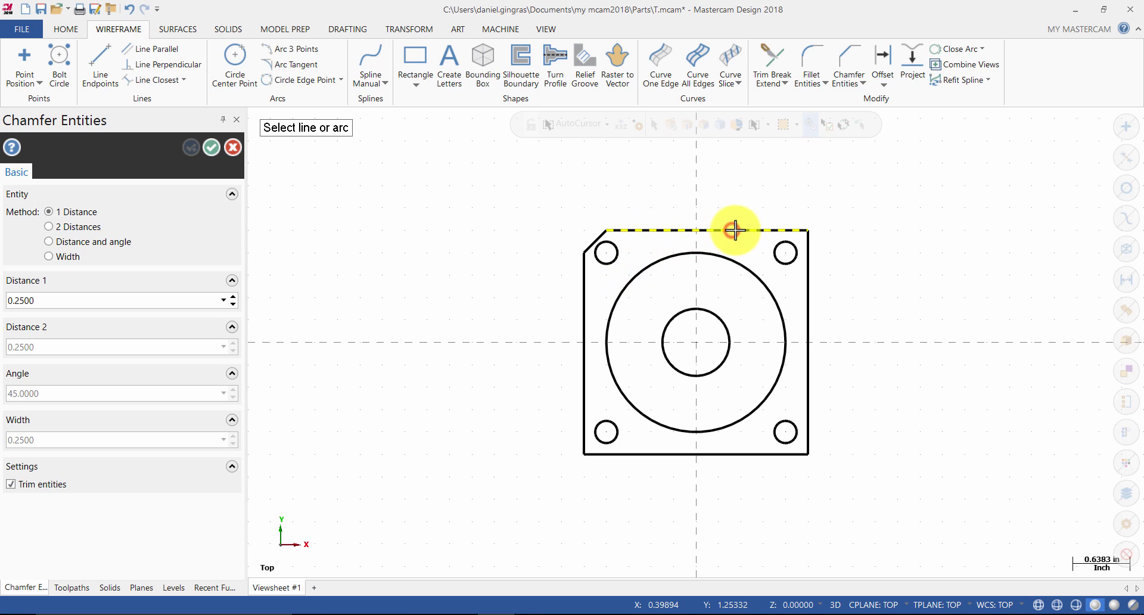
click(807, 278)
click(807, 416)
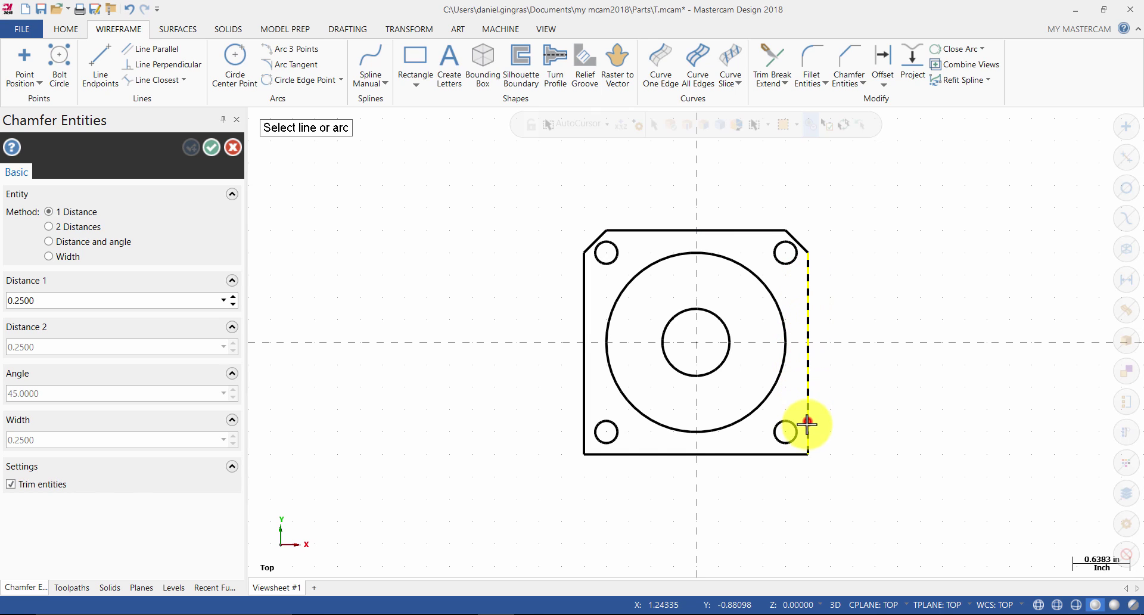
click(780, 453)
click(626, 453)
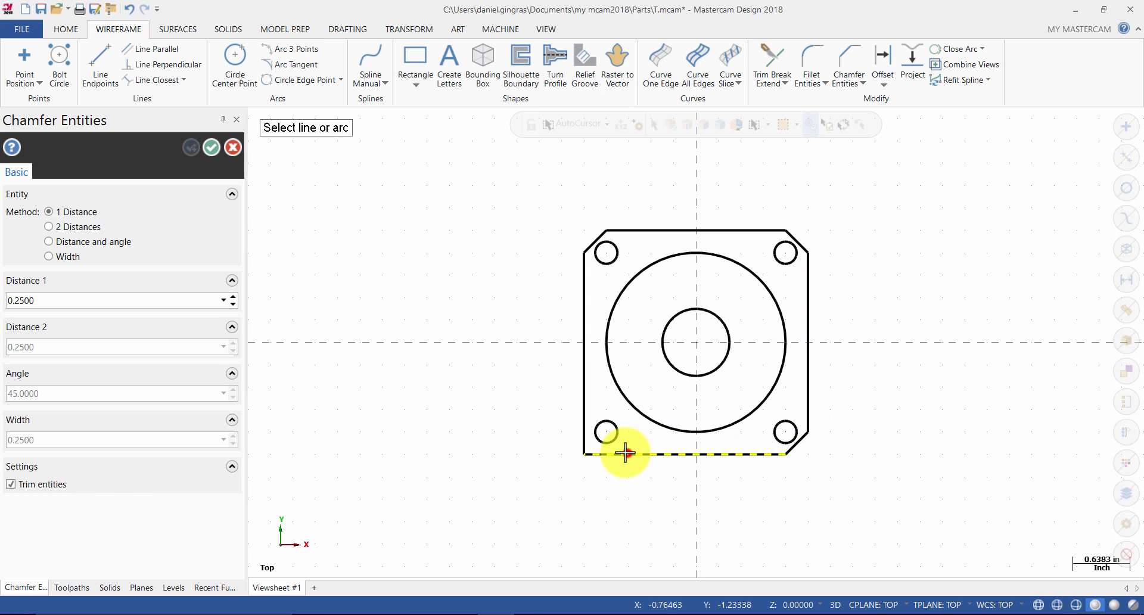
click(585, 423)
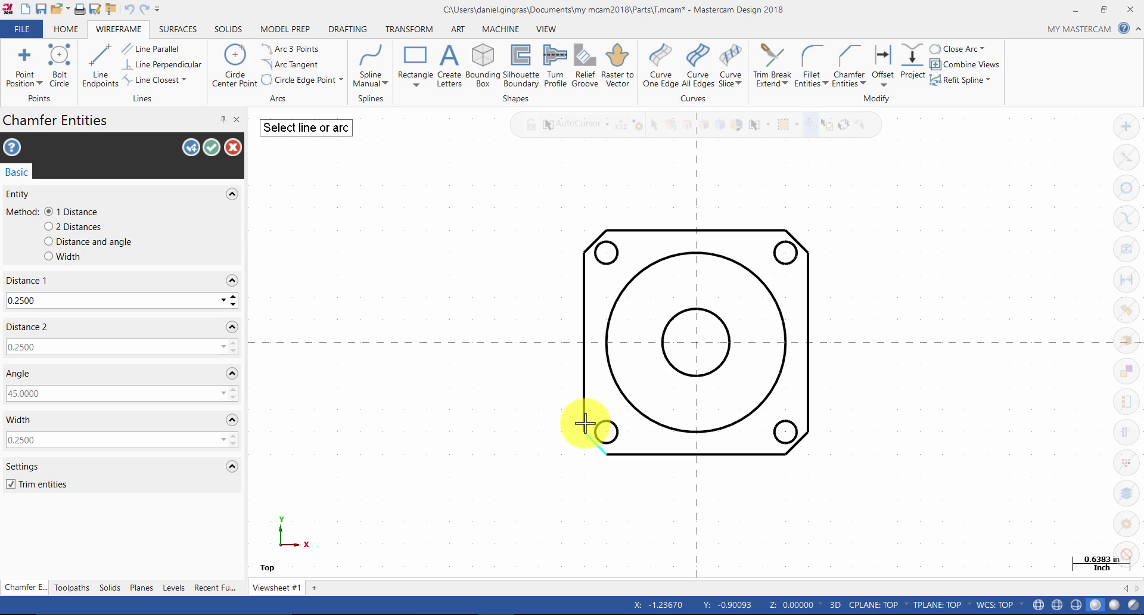
Accept the chamfers and save the part as Daniel_Tutorial1.mcam
click(211, 148)
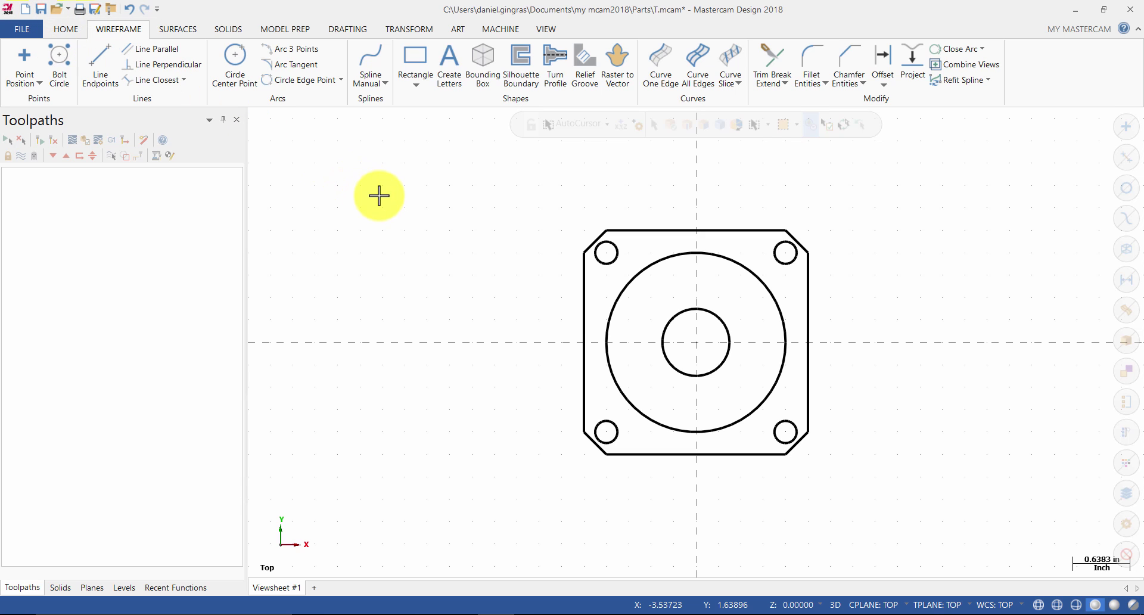
key(ctrl+shift+s)
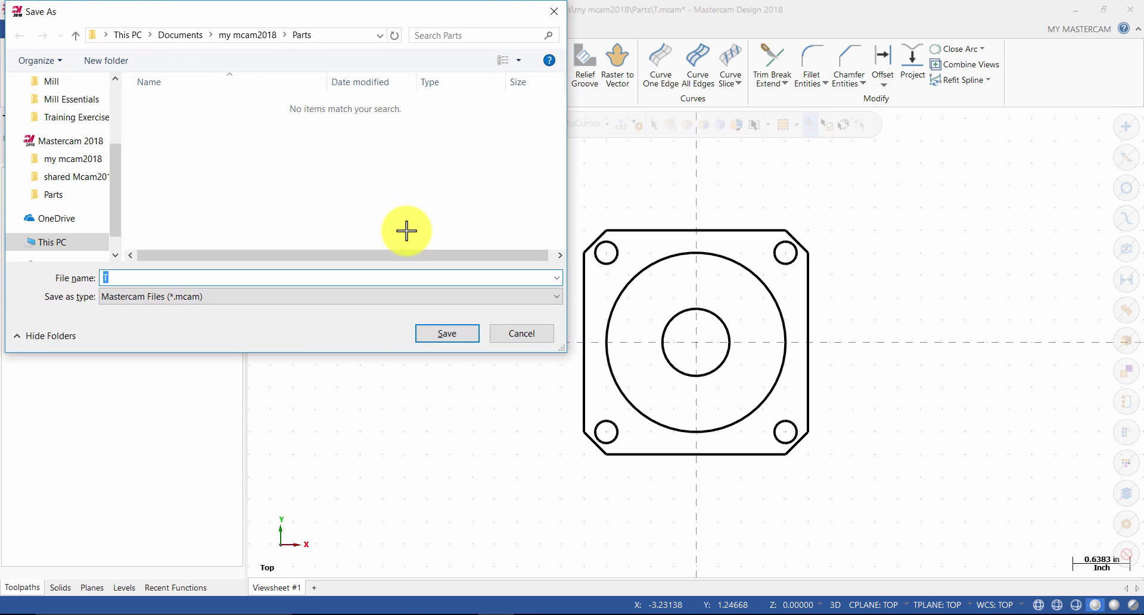
text(Daniel_Tutorial1)
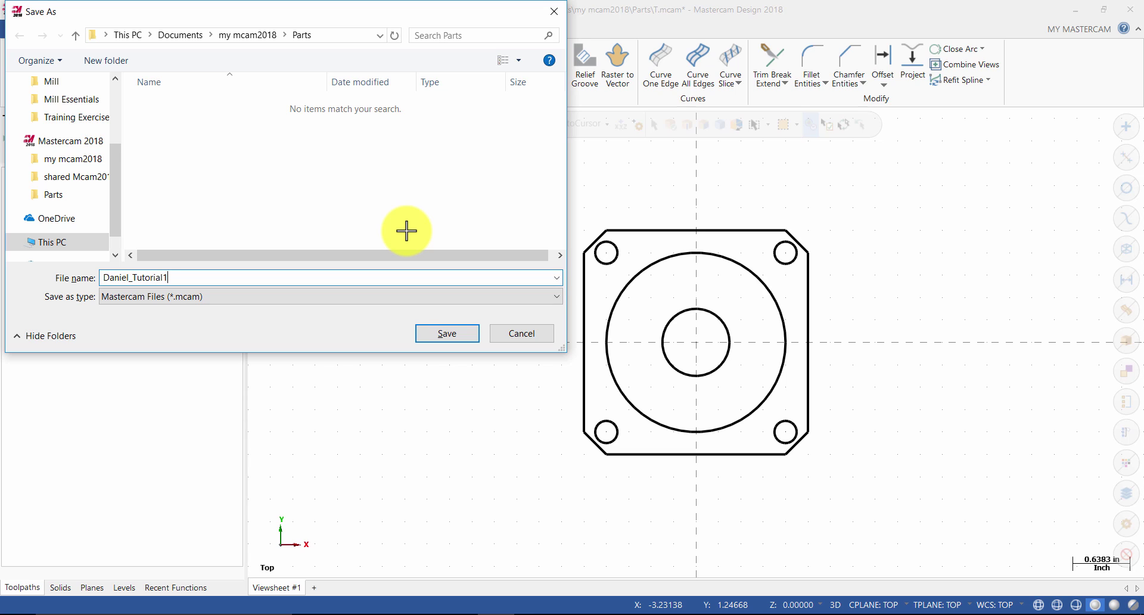